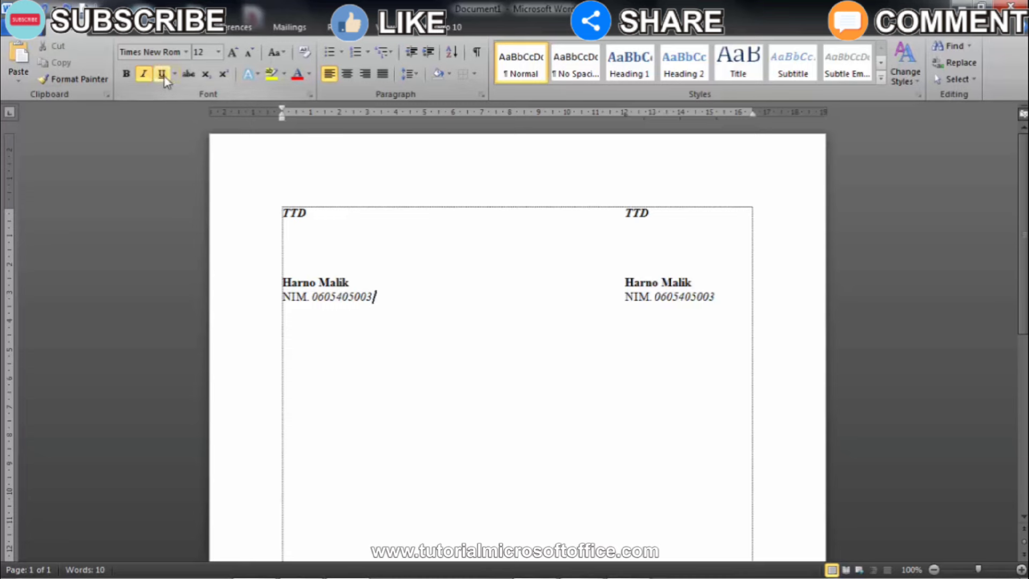
- Underline the bold left-hand signature name
left_click(283, 283)
left_click_drag(283, 282, 349, 282)
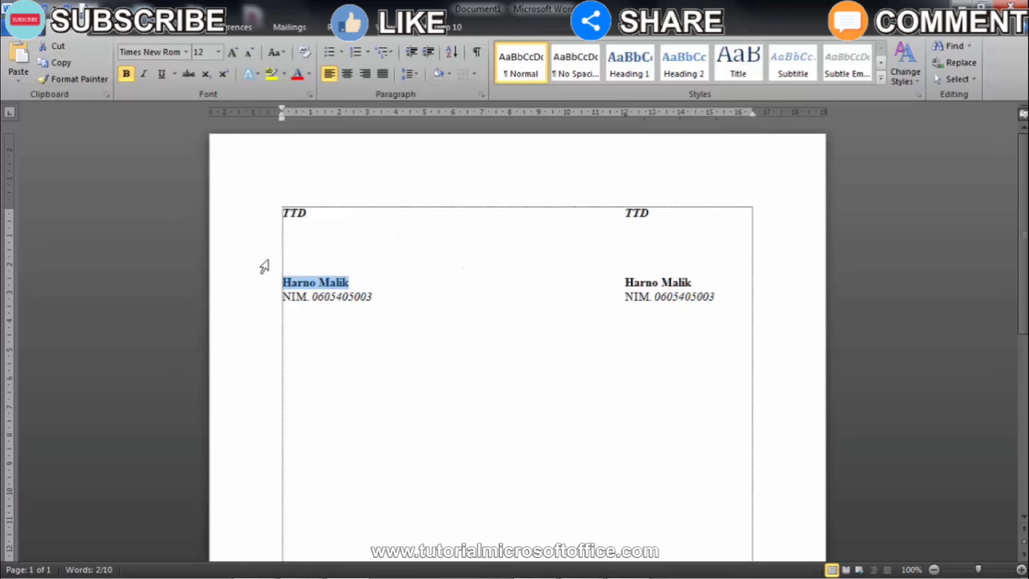
left_click(162, 75)
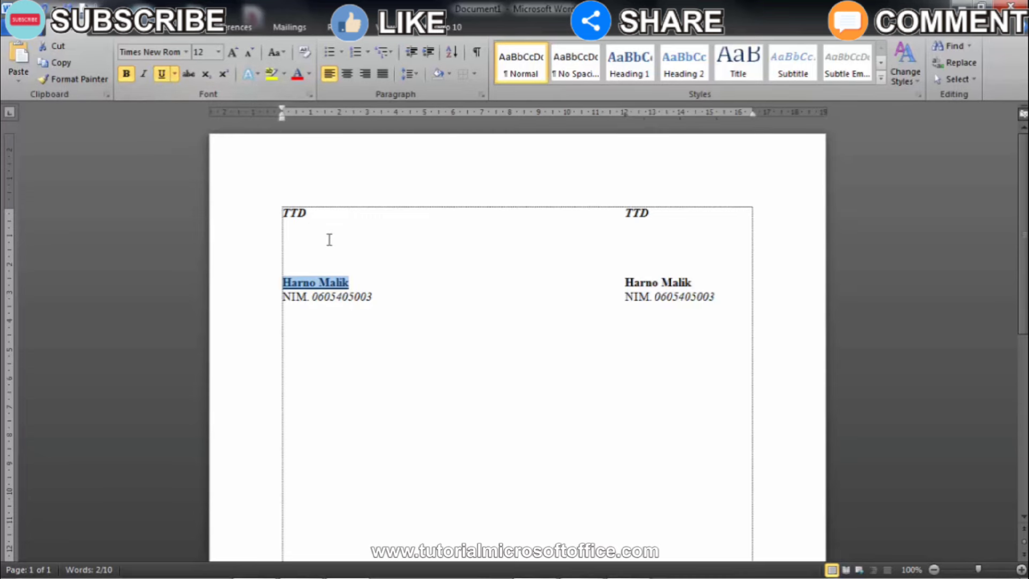
left_click(375, 296)
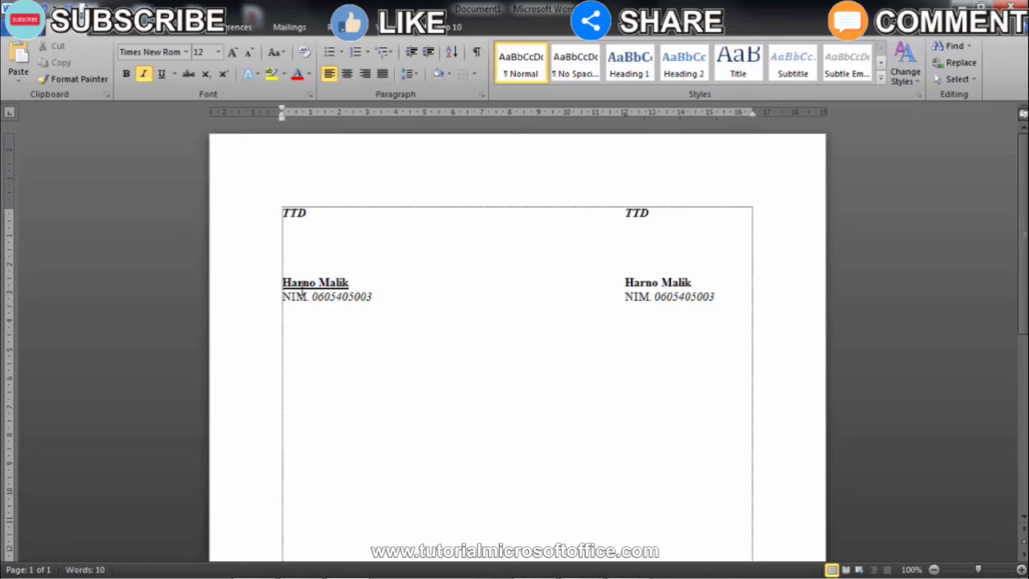
- Extend the left name's underline with trailing underlined spaces past the name
left_click(350, 285)
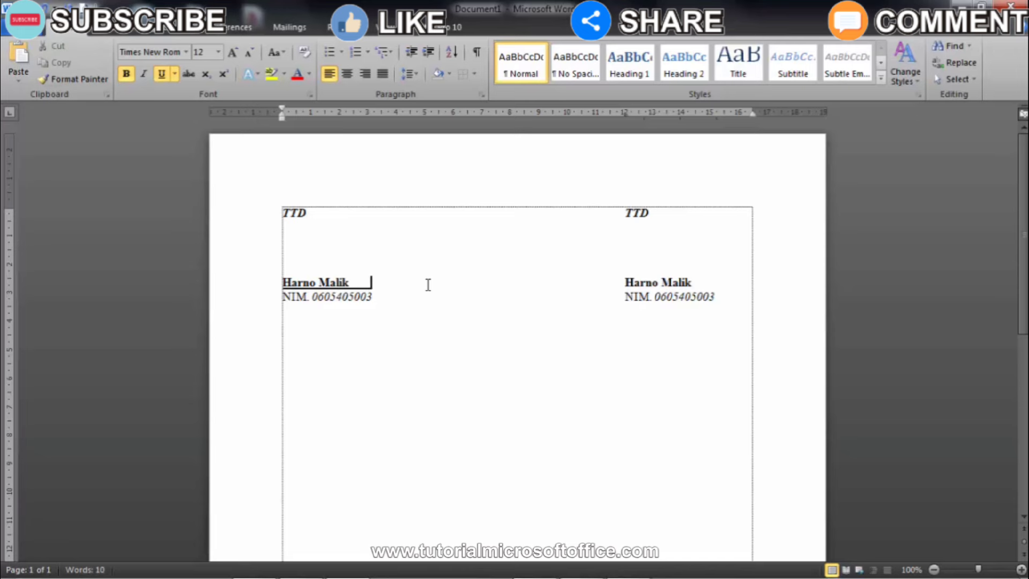
left_click(403, 300)
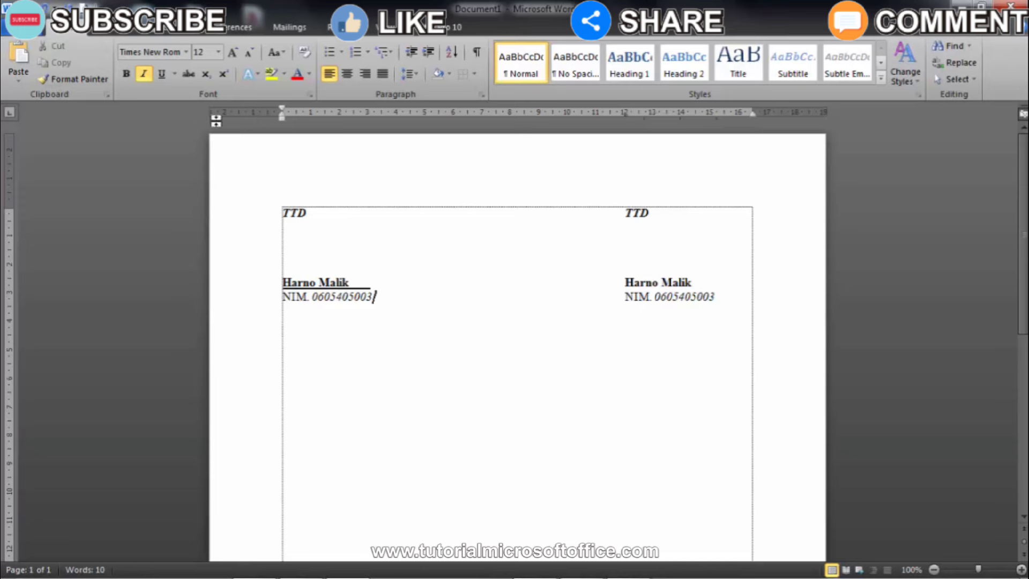
left_click(112, 29)
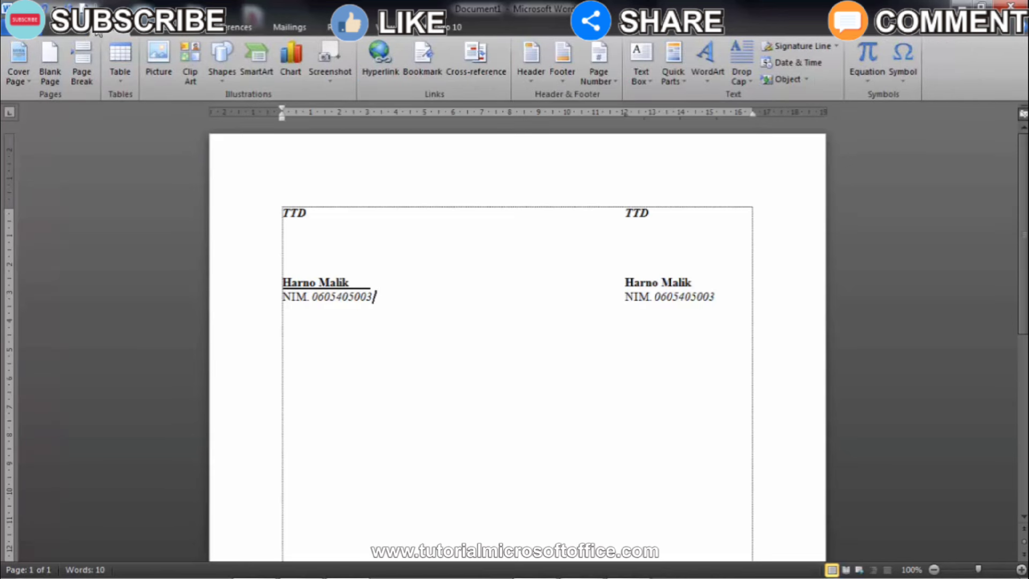
- Draw a 3.1 cm straight line shape under the right-hand name
left_click(223, 78)
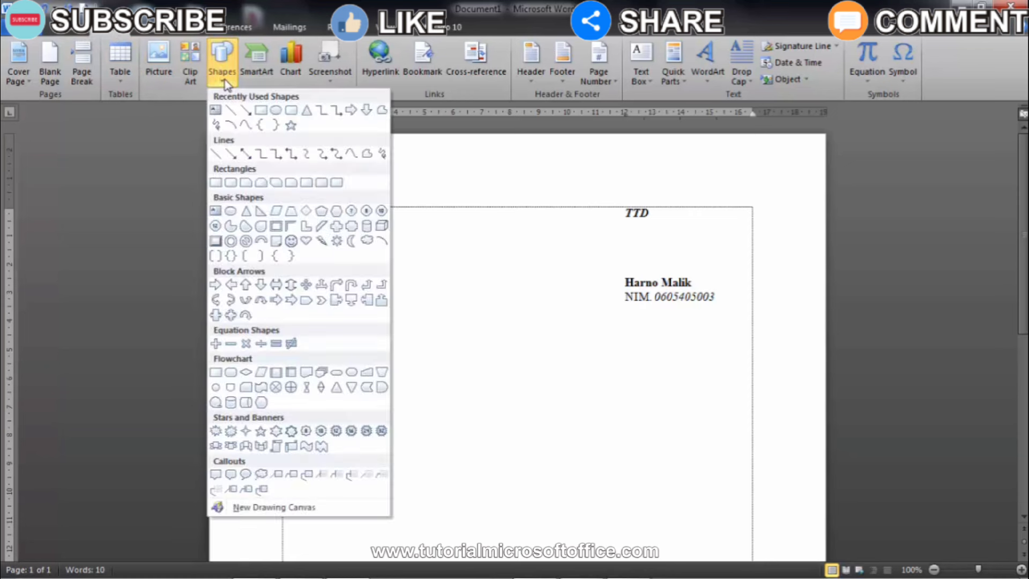
left_click(231, 111)
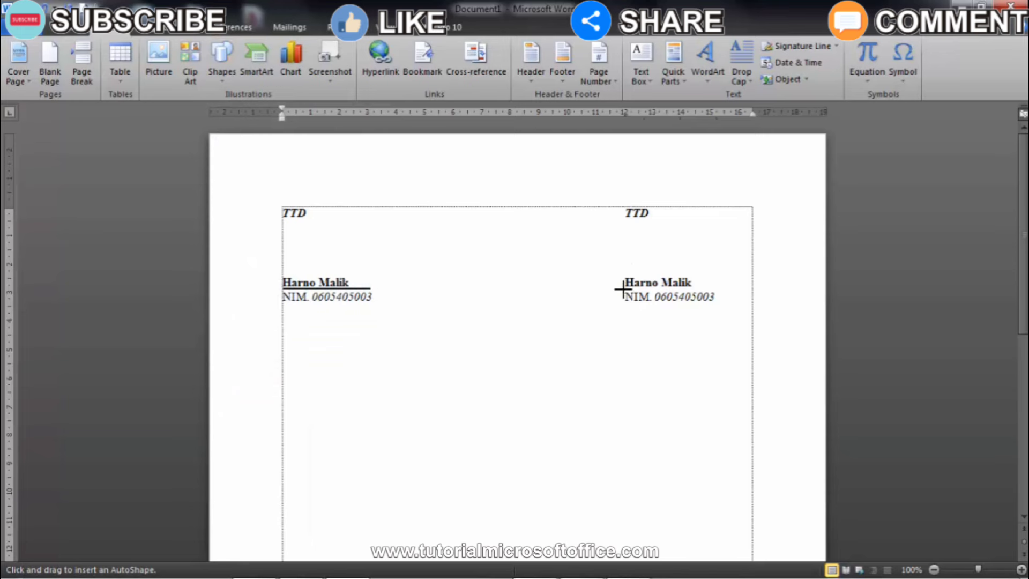
left_click_drag(624, 290, 709, 288)
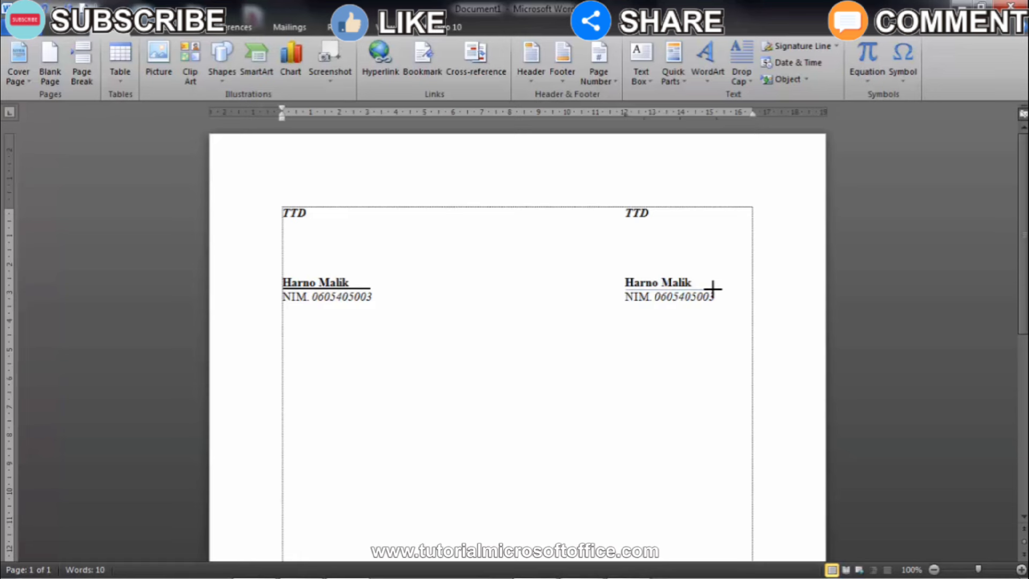
left_click_drag(712, 288, 713, 288)
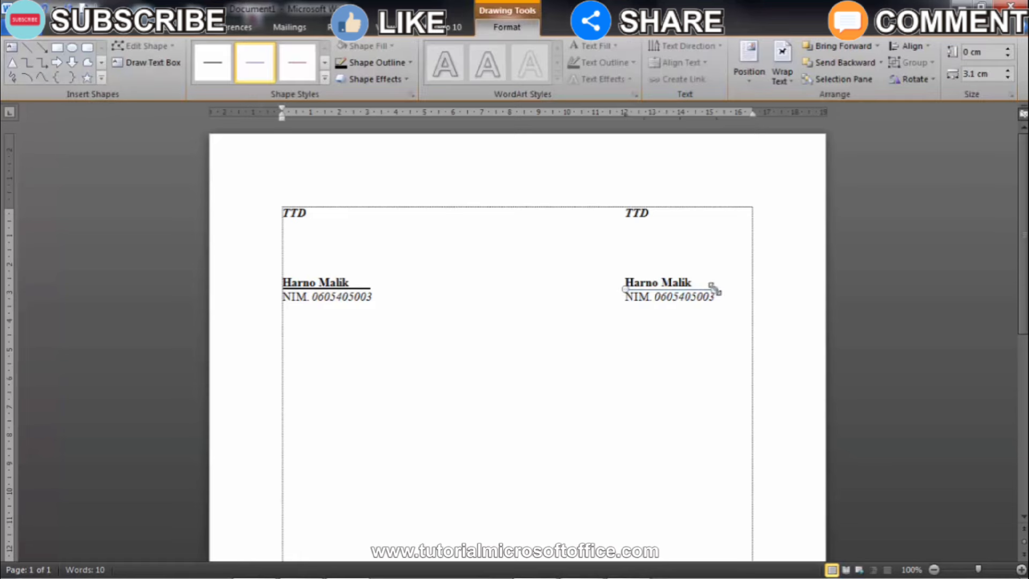
- Give the line under the right-hand name a black, 1½ pt outline
left_click(731, 294)
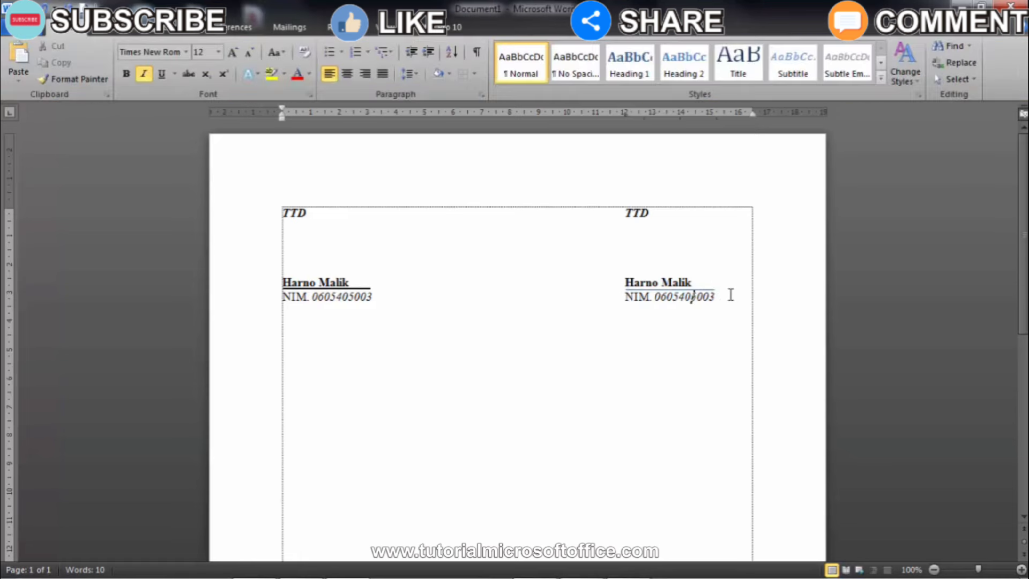
left_click(709, 290)
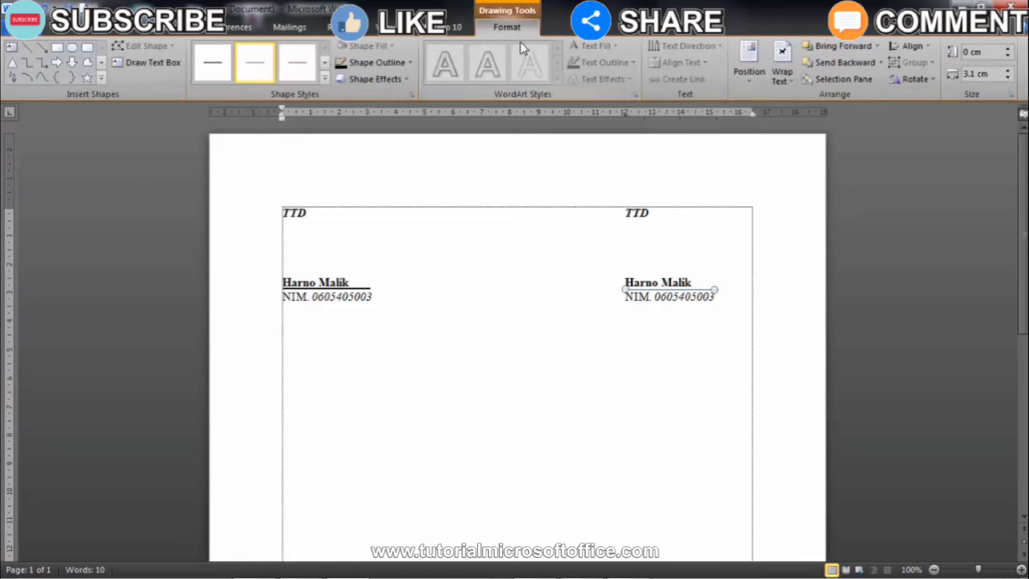
left_click(410, 63)
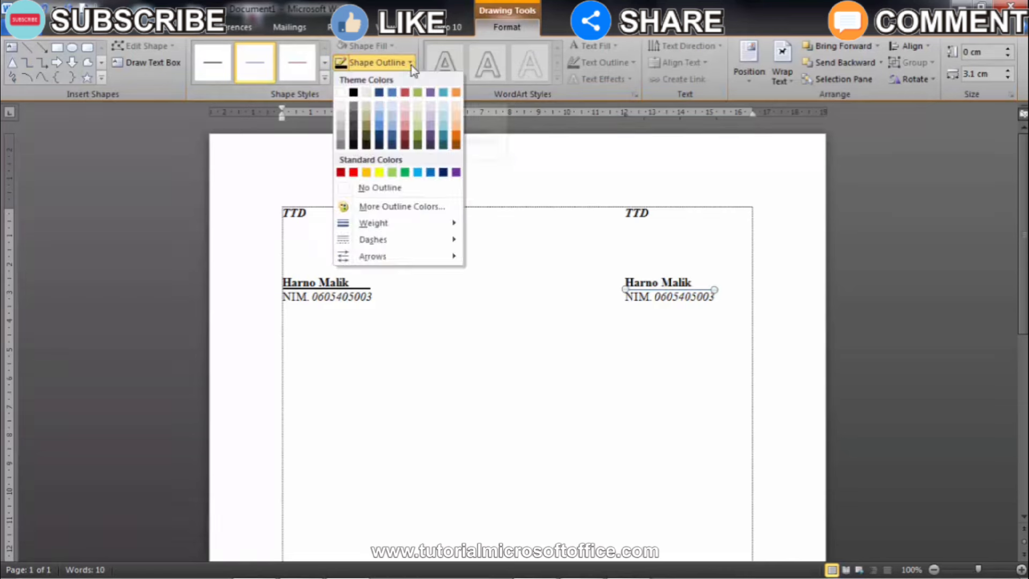
left_click(352, 93)
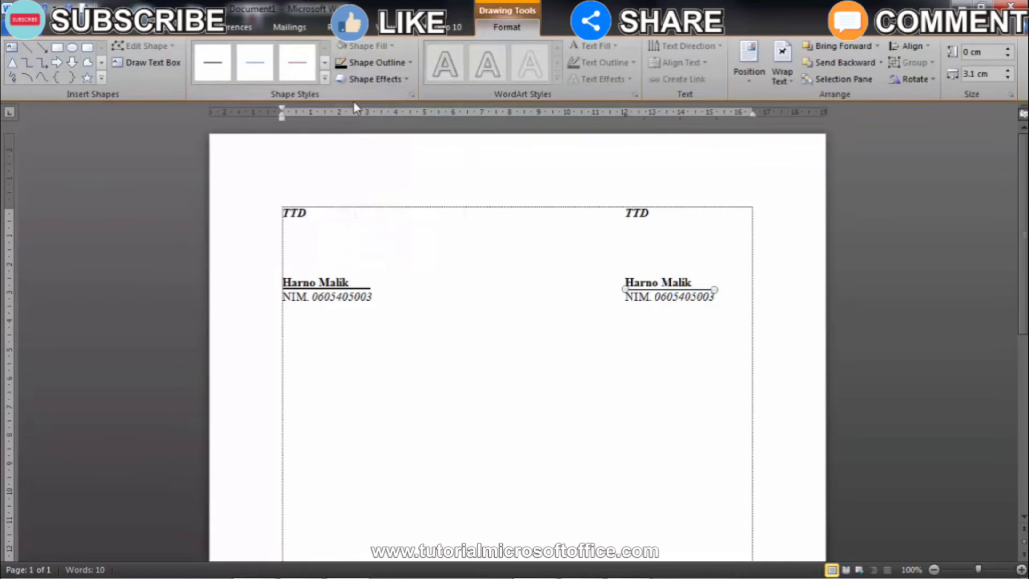
left_click(410, 64)
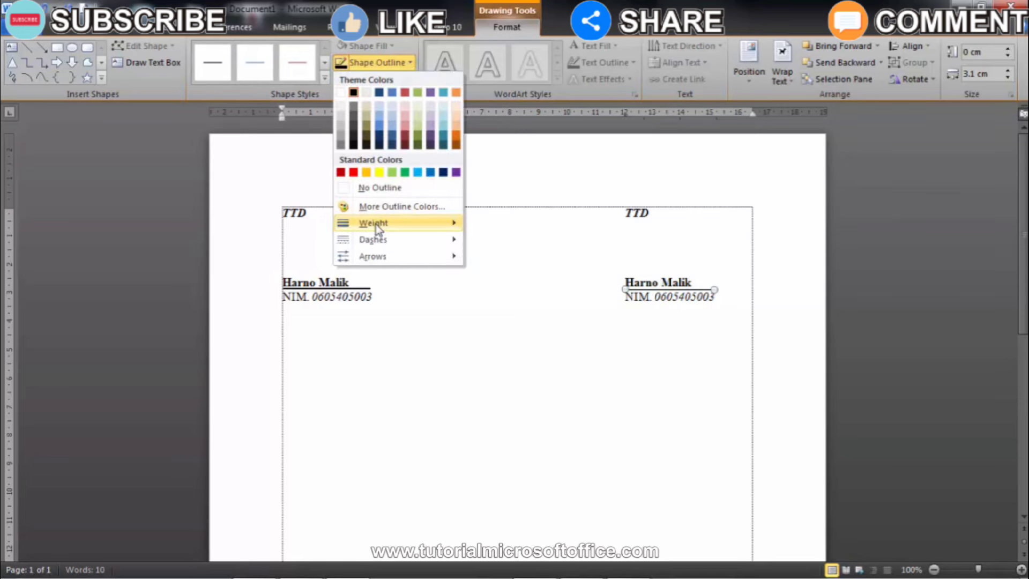
mouse_move(373, 223)
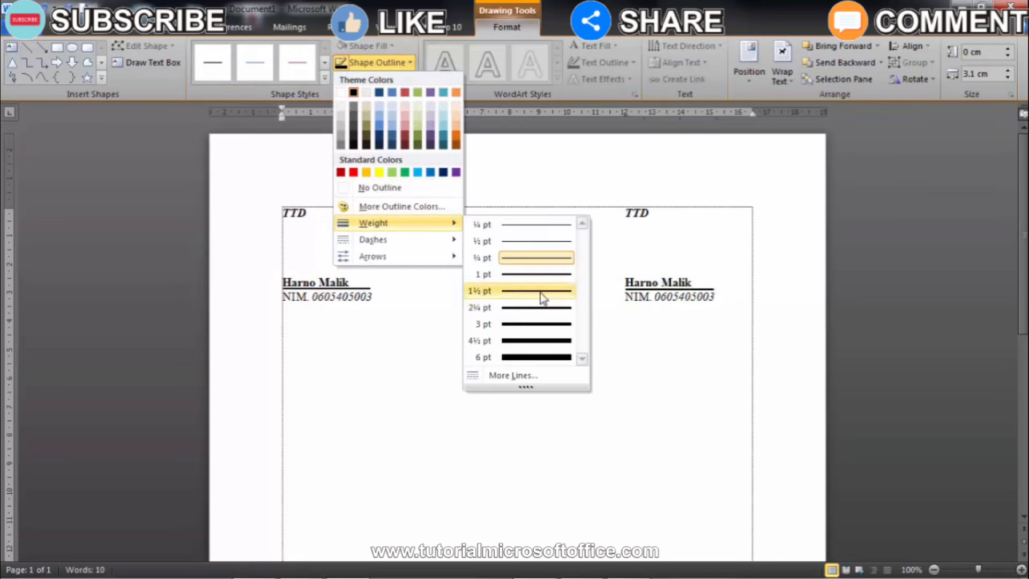
left_click(540, 292)
left_click(676, 351)
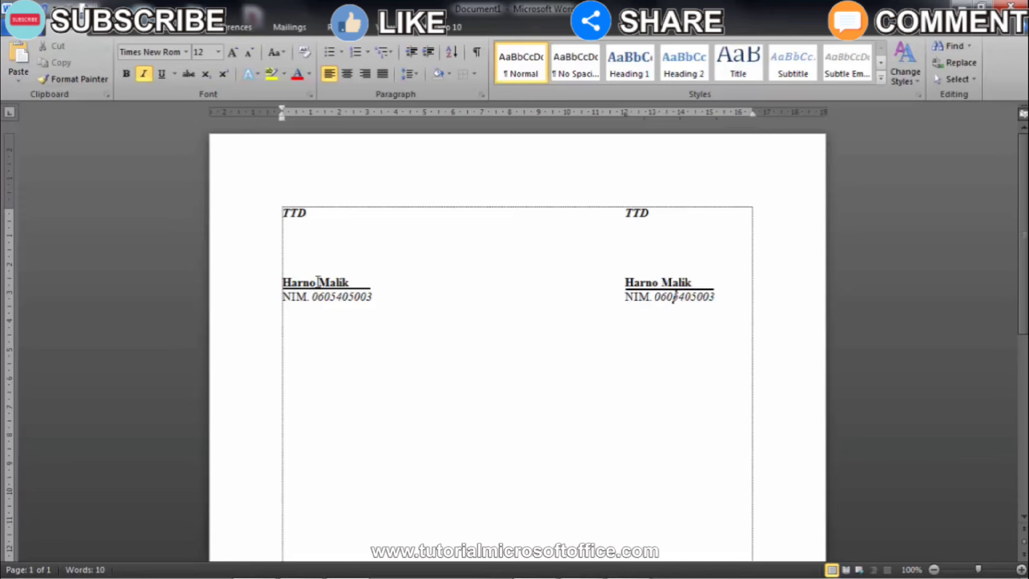
- Remove the trailing underlined spaces and add 'pqy' after the left name
left_click(375, 283)
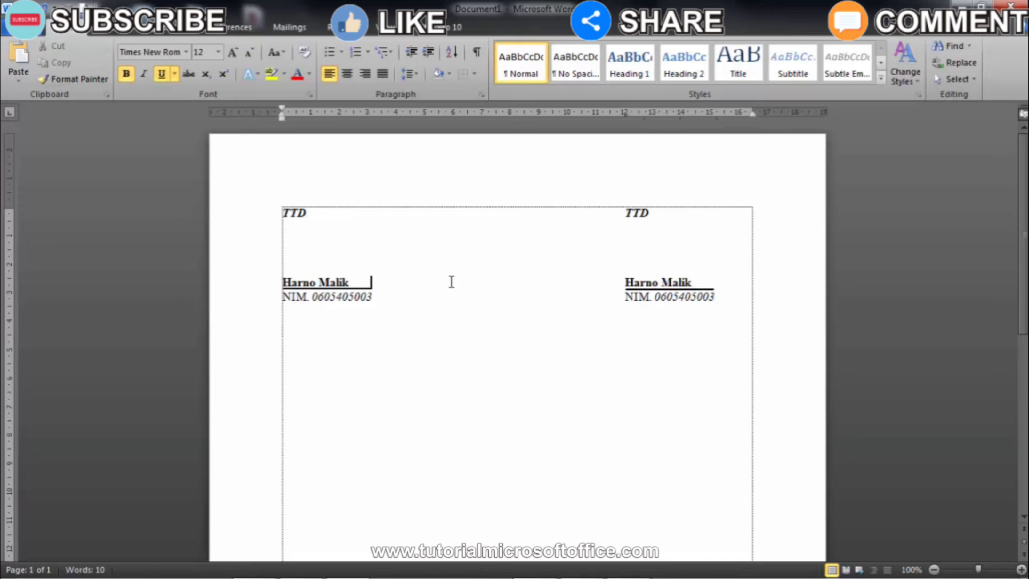
key("BackSpace")
key("BackSpace")
key("BackSpace")
type("p")
type("qy")
key("BackSpace")
type("y")
- Add 'pqy' after the right name and nudge the drawn line slightly lower
left_click(697, 285)
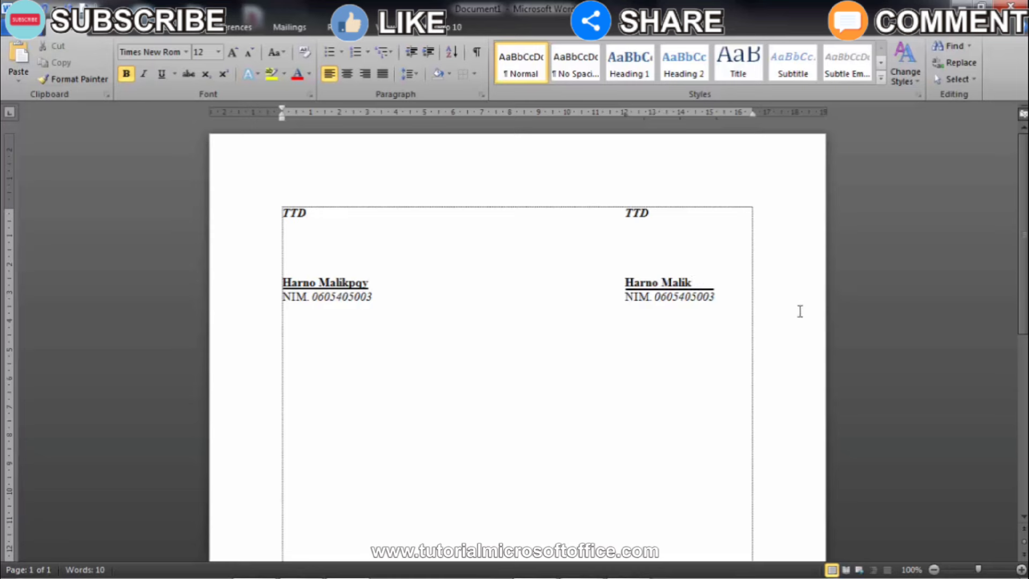
type("p")
type("q")
type("y")
left_click(663, 290)
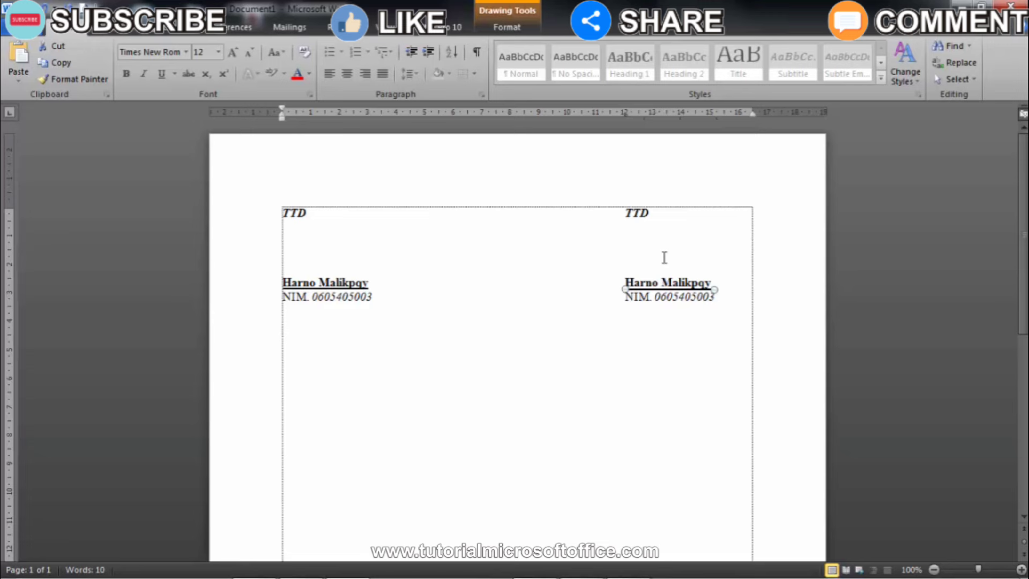
key("ctrl+Down")
left_click(680, 324)
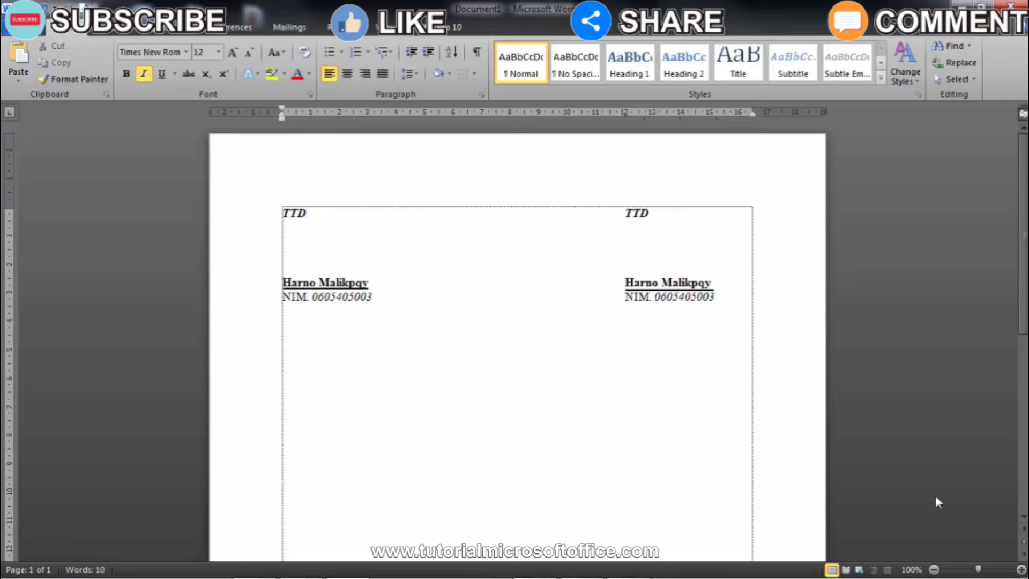
- Zoom to 130% and select the 'pqy' after the left name for removal
left_click(1021, 569)
left_click(1021, 569)
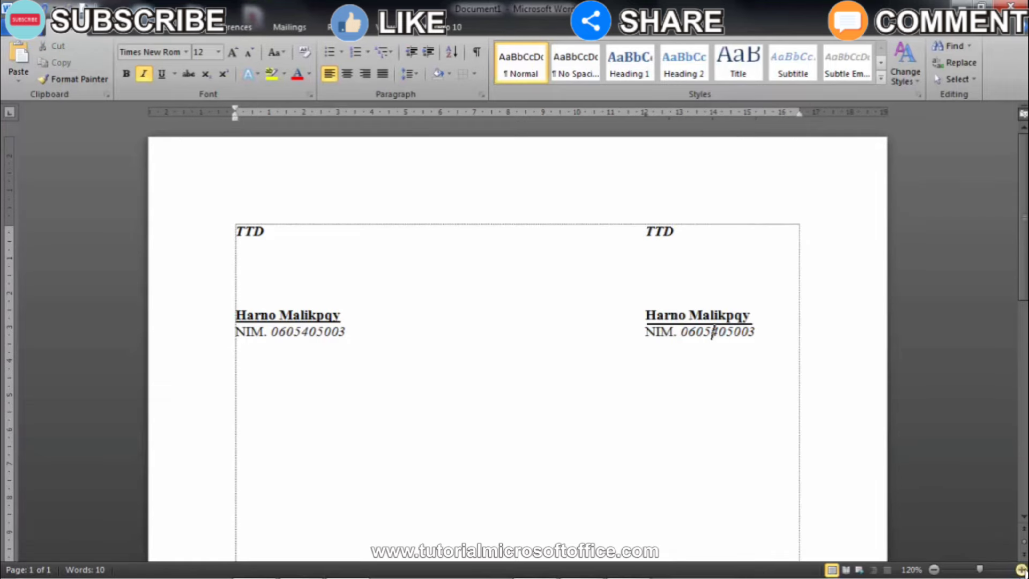
left_click(1020, 569)
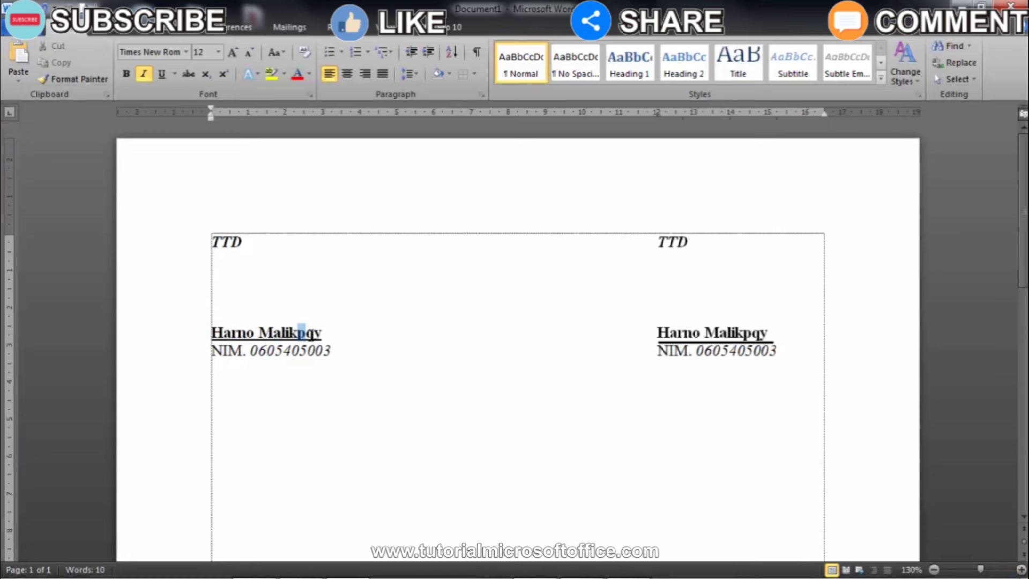
left_click_drag(298, 333, 322, 335)
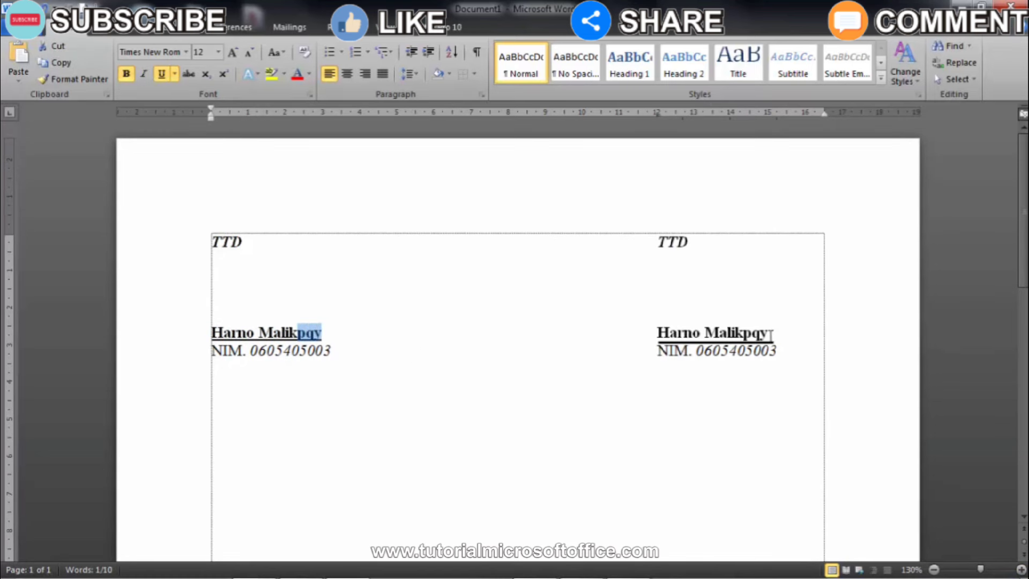
left_click_drag(767, 332, 744, 333)
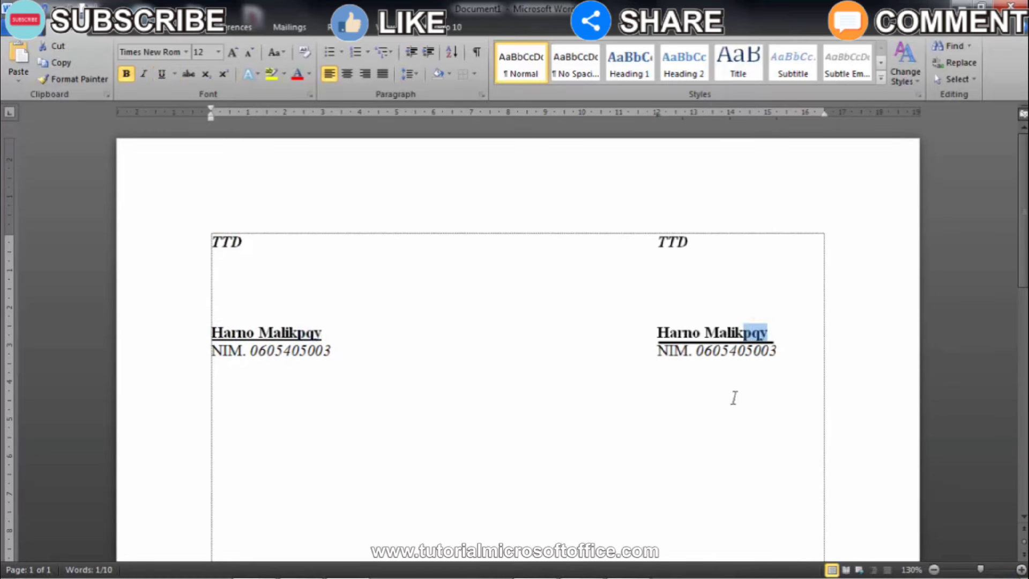
left_click(734, 355)
left_click_drag(322, 334, 298, 334)
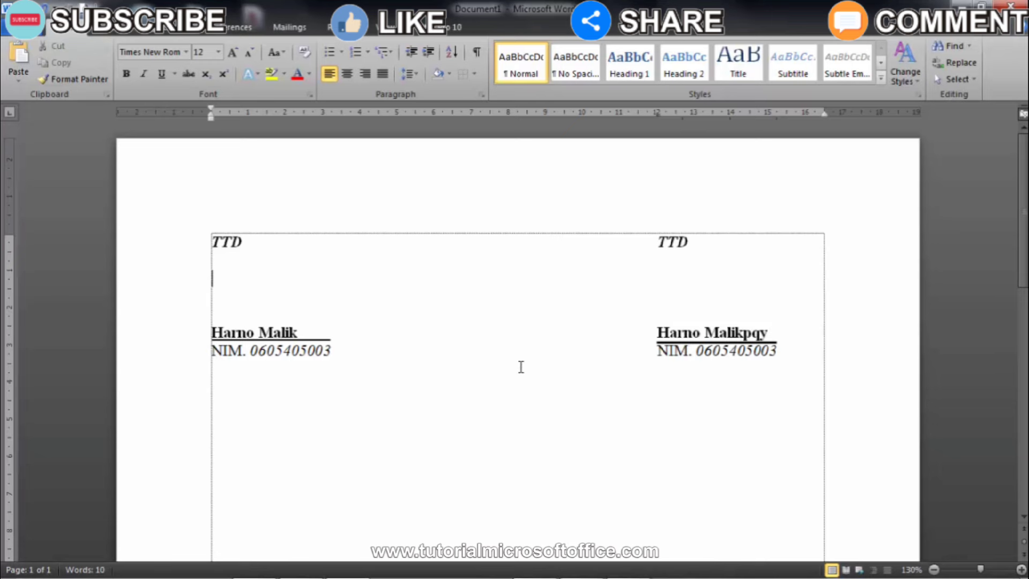